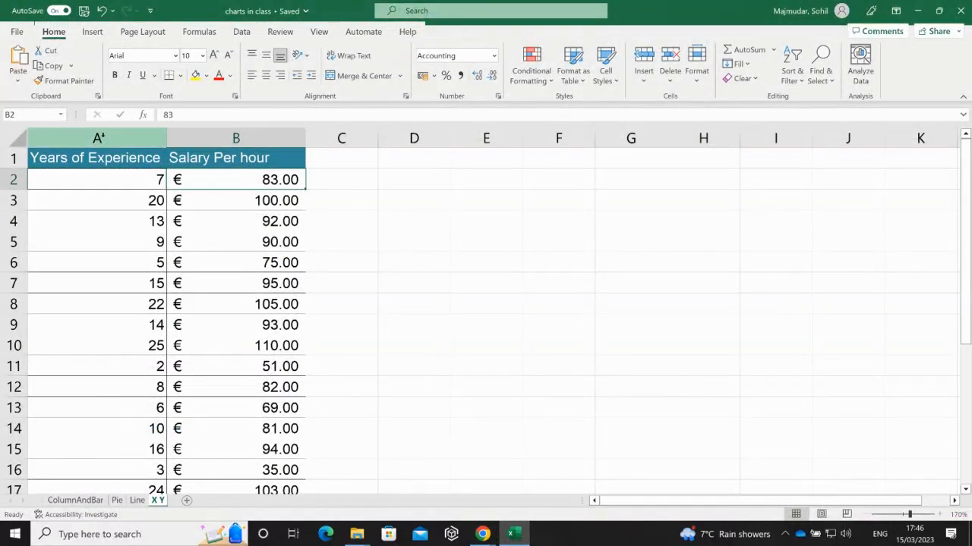
- Highlight the Years of Experience column and the Salary Per hour column in turn to examine the two variables
left_click(99, 138)
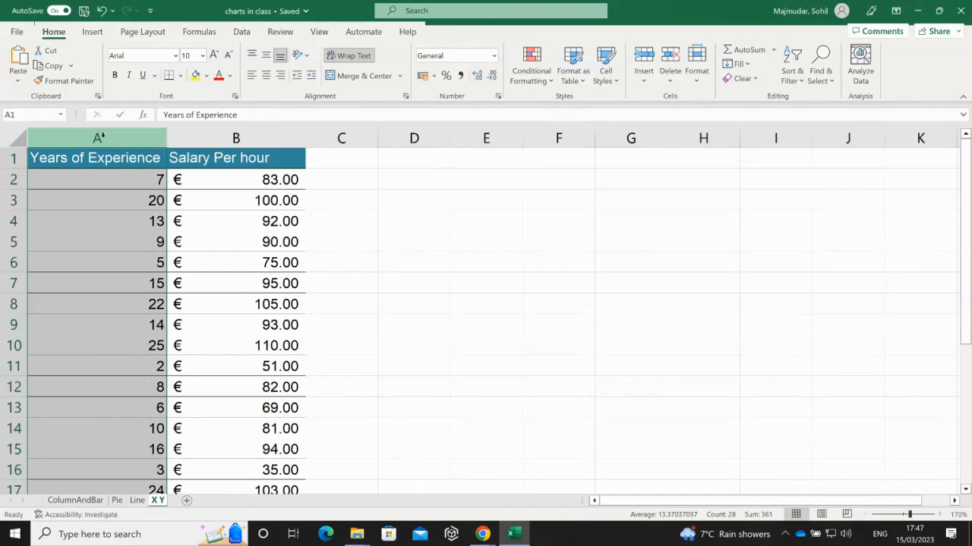
left_click_drag(98, 137, 202, 140)
left_click(200, 138)
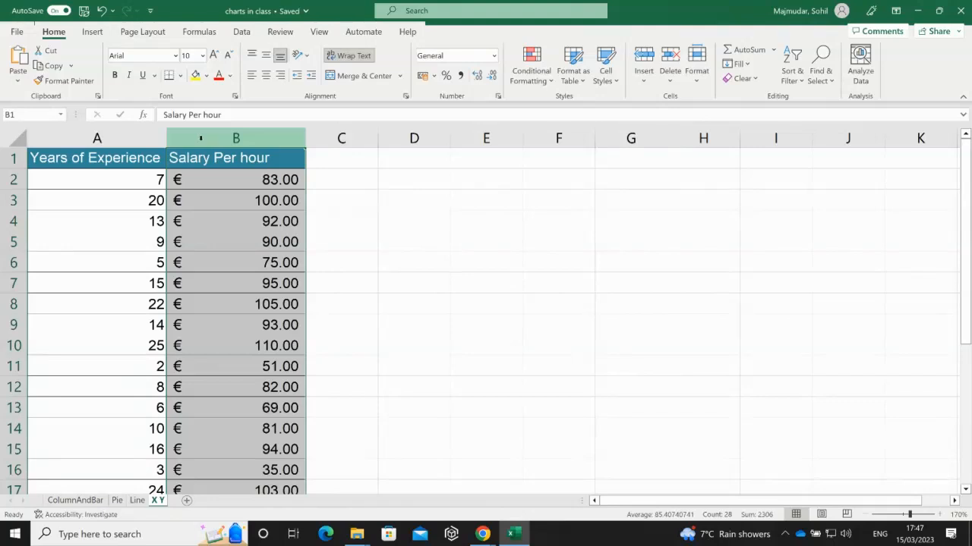
left_click(87, 159)
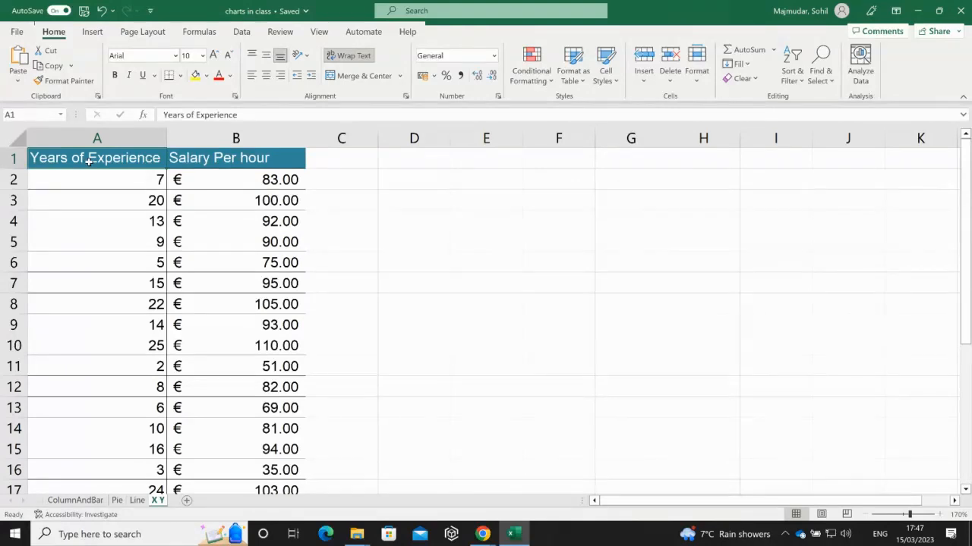
- Select the Years of Experience and Salary Per hour data including headers, range A1:B28
left_click(866, 515)
left_click(866, 514)
left_click(866, 515)
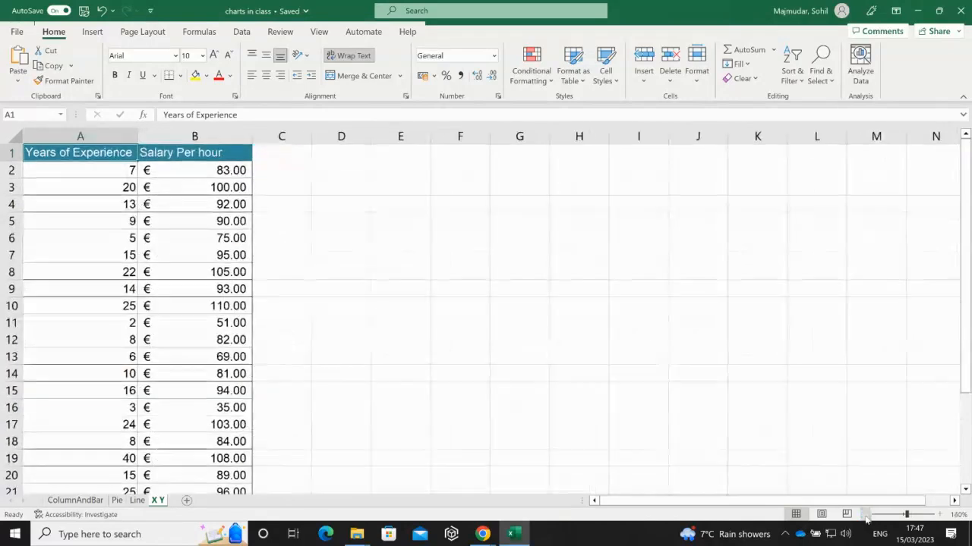
left_click(866, 514)
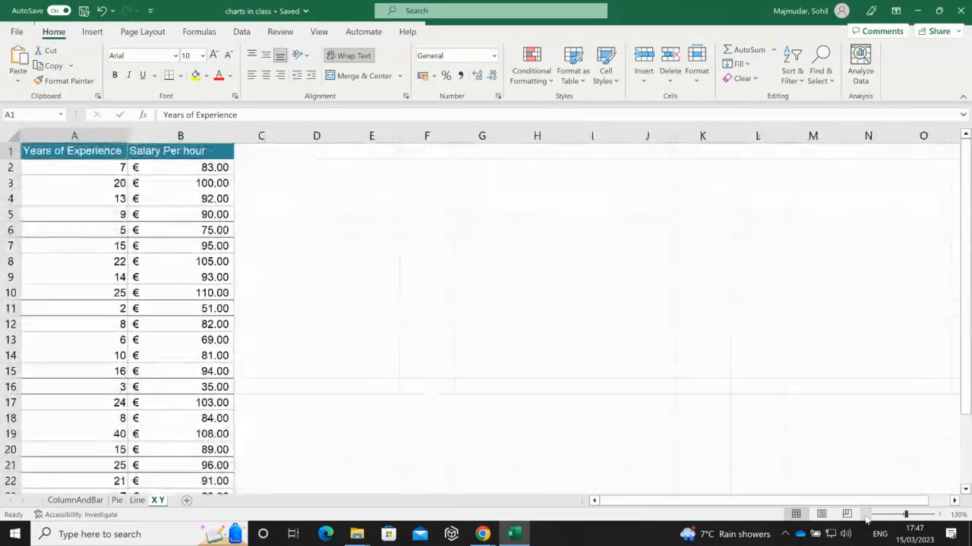
left_click(866, 515)
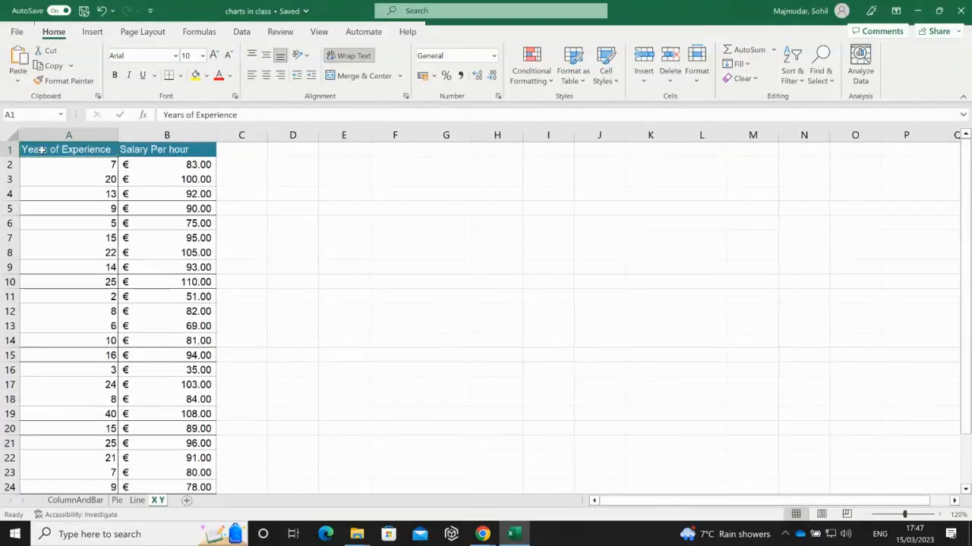
left_click_drag(42, 150, 195, 469)
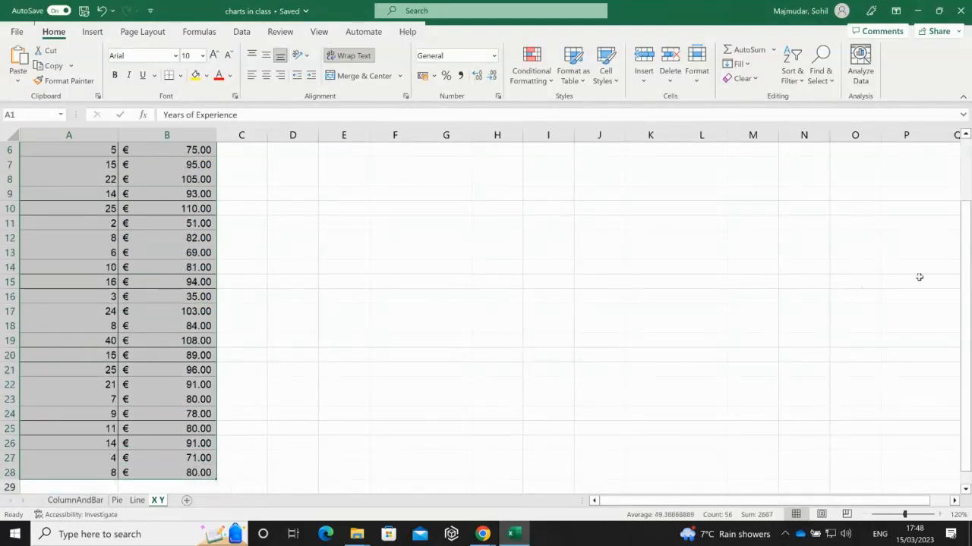
left_click(965, 196)
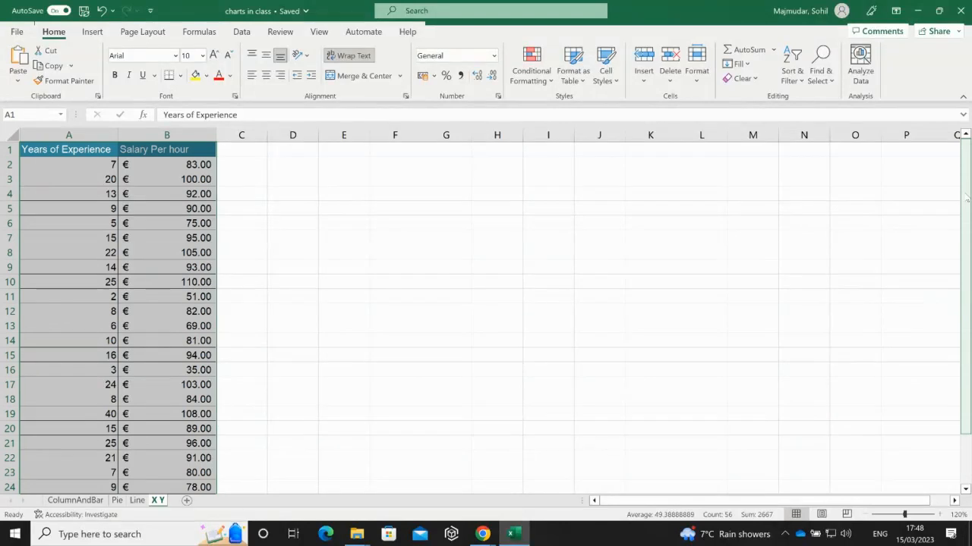
left_click(95, 34)
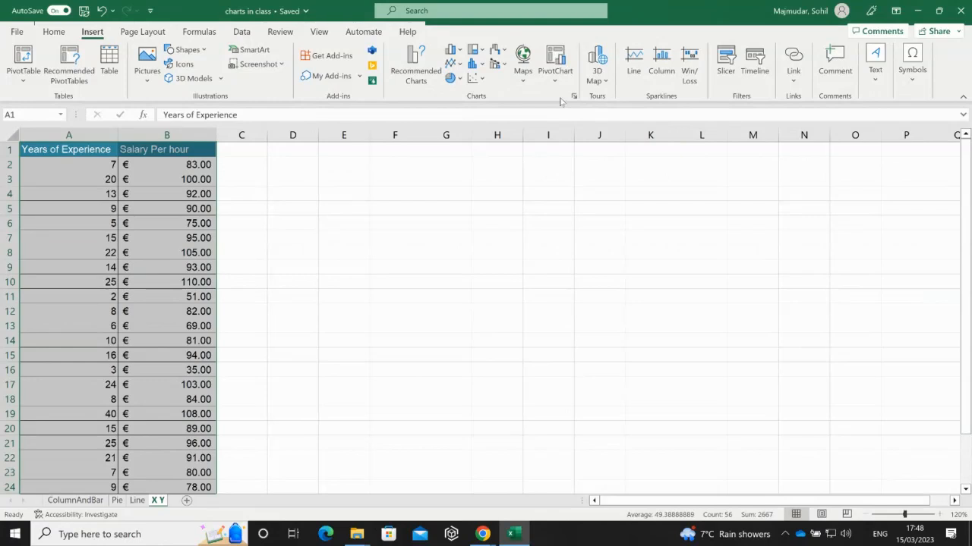
left_click(483, 80)
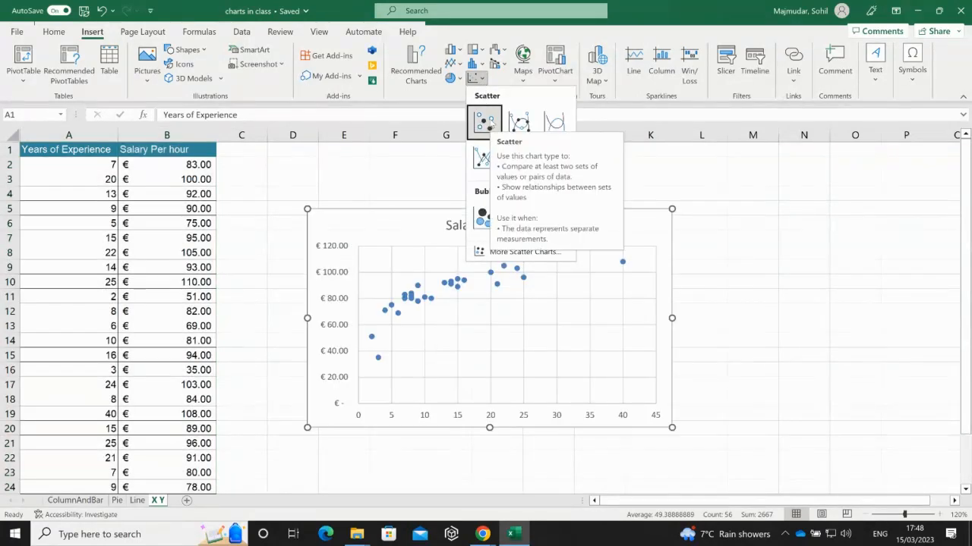
left_click(484, 122)
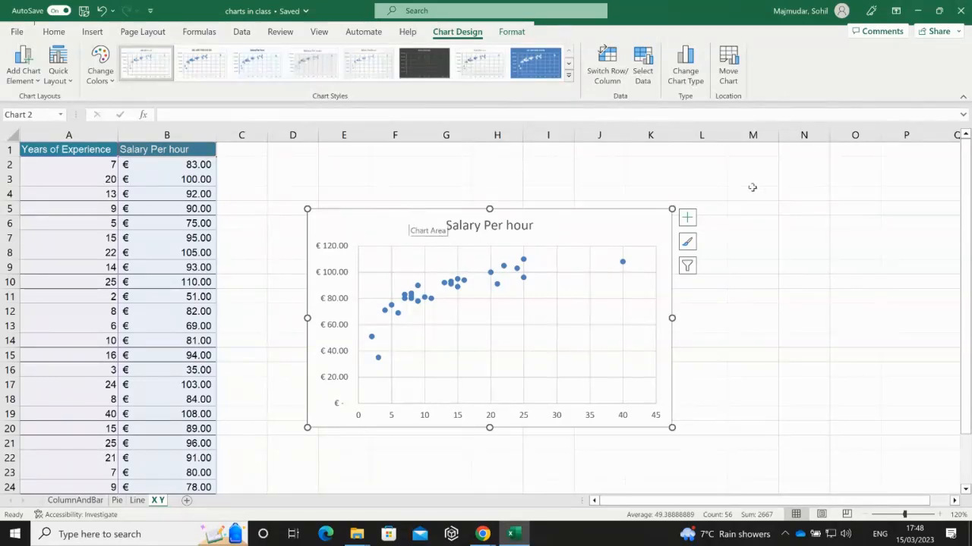
key("Delete")
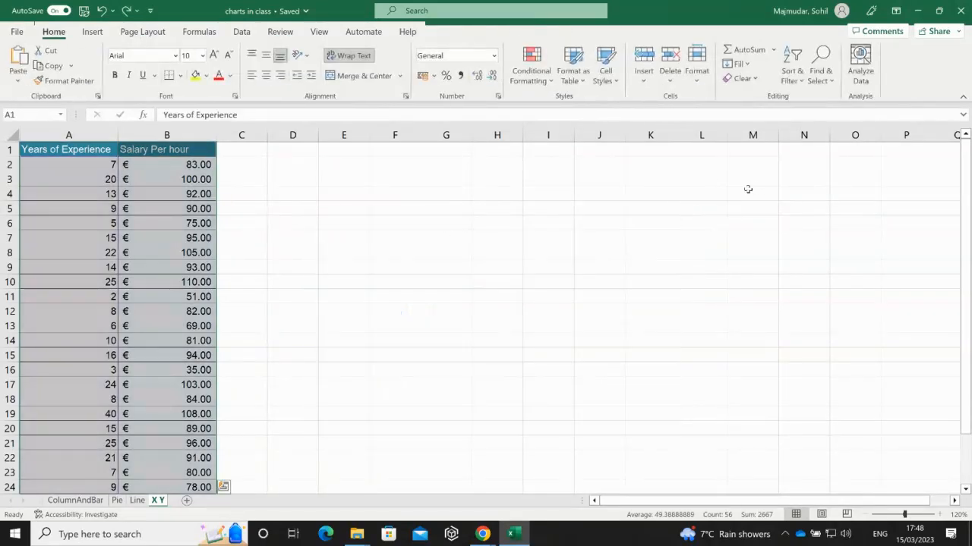
- Insert a basic Scatter chart with markers only from the selected experience and salary data
left_click(96, 32)
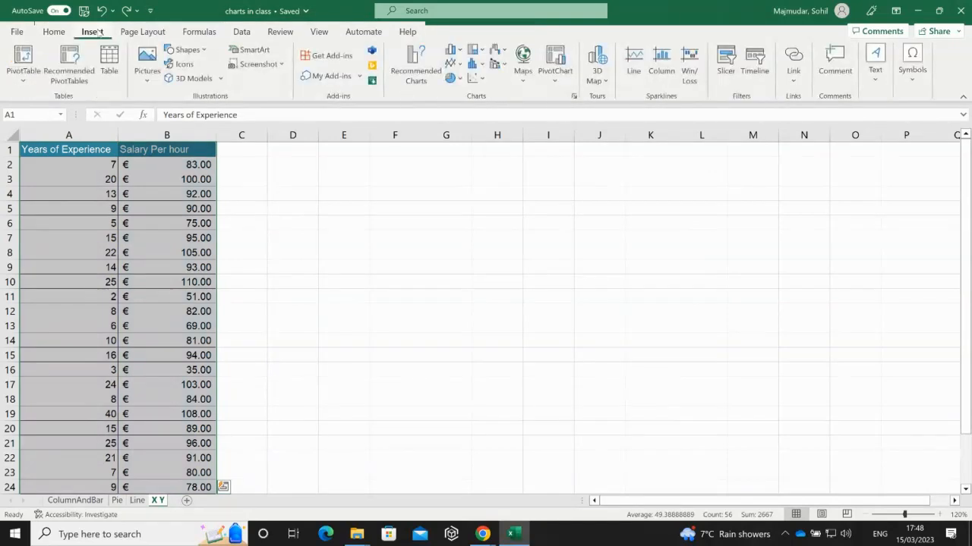
left_click(483, 79)
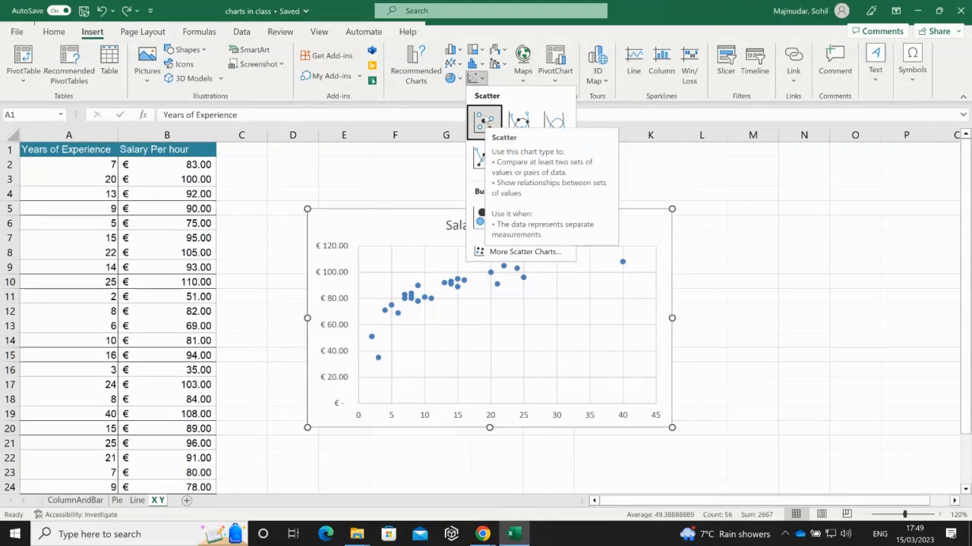
left_click(484, 117)
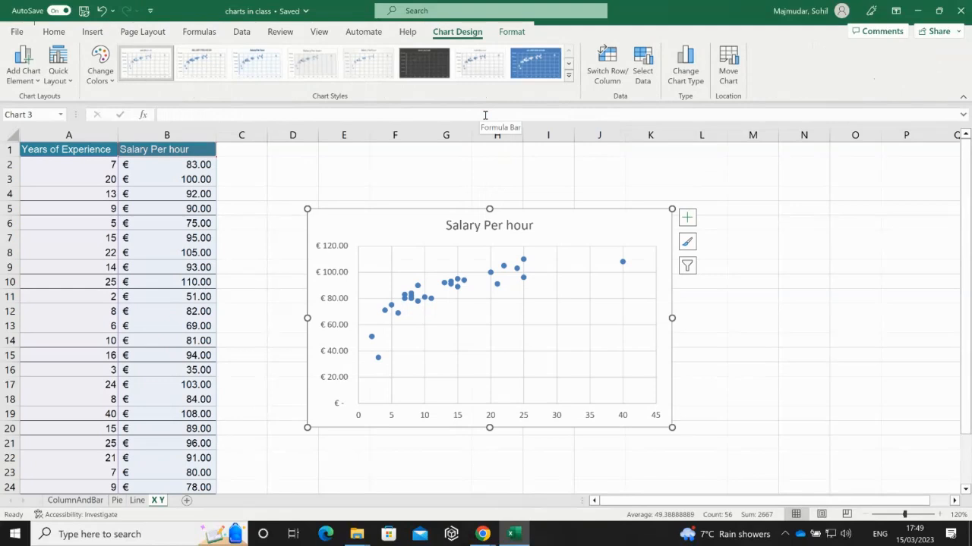
- Move the scatter chart up and closer to the data table, so it starts around row 2
left_click(687, 218)
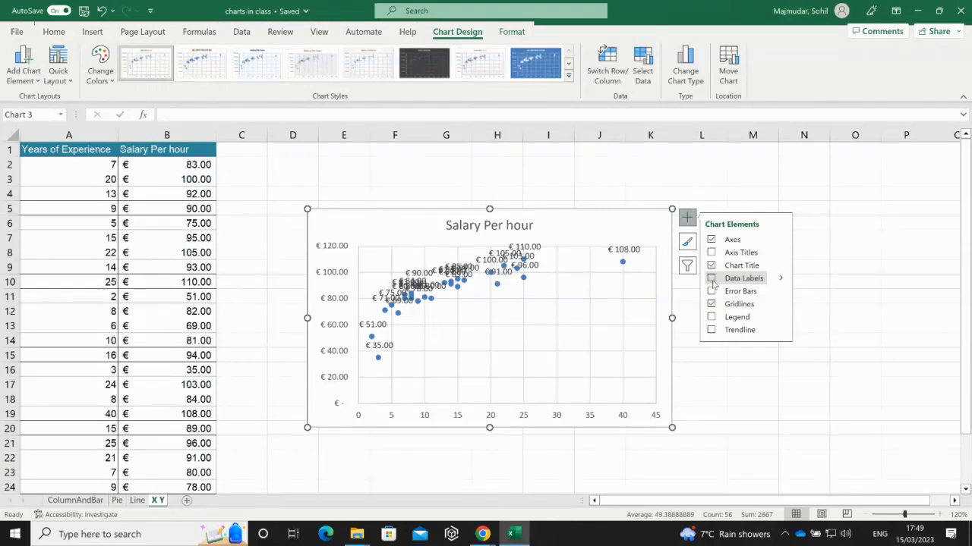
left_click(689, 218)
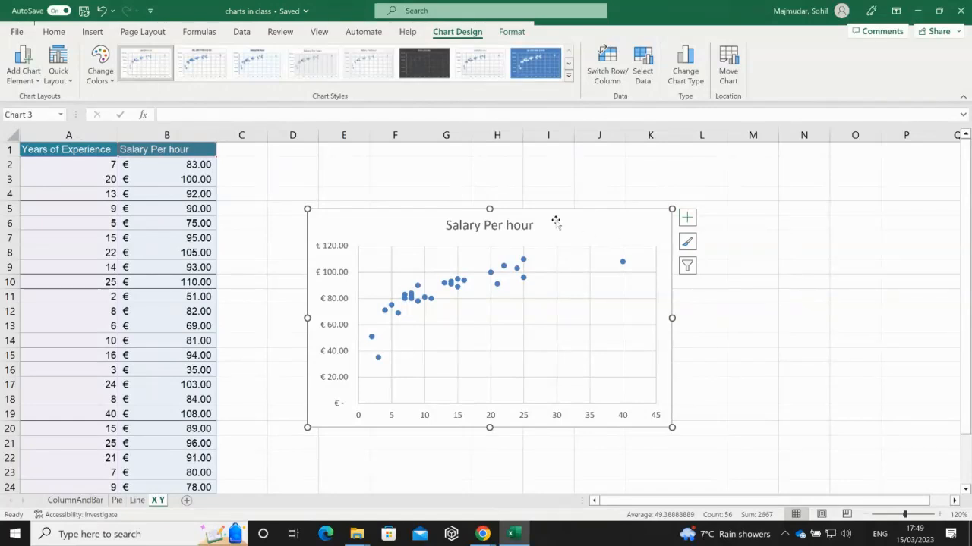
left_click_drag(546, 210, 507, 172)
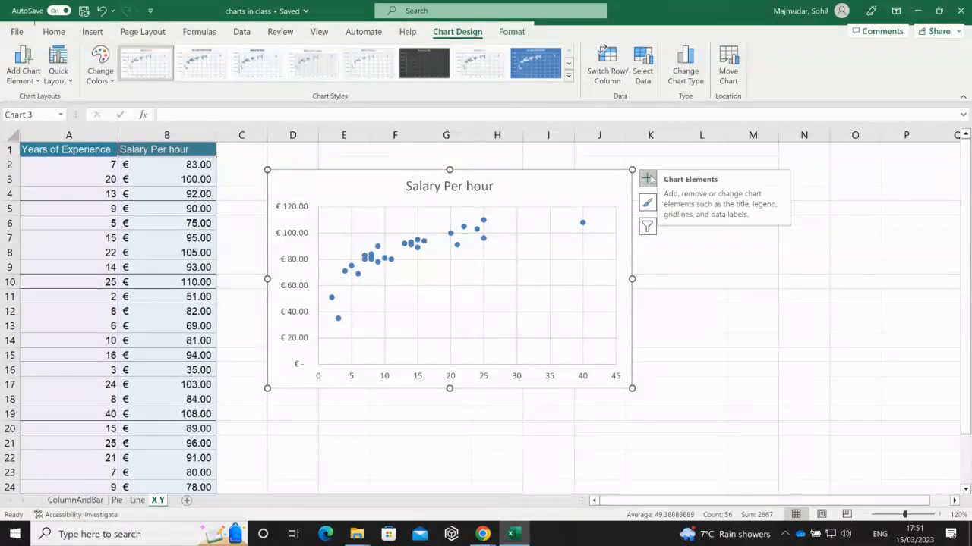
- Add a linear trendline to the scatter chart and display its equation and R-squared value on the chart
left_click(651, 180)
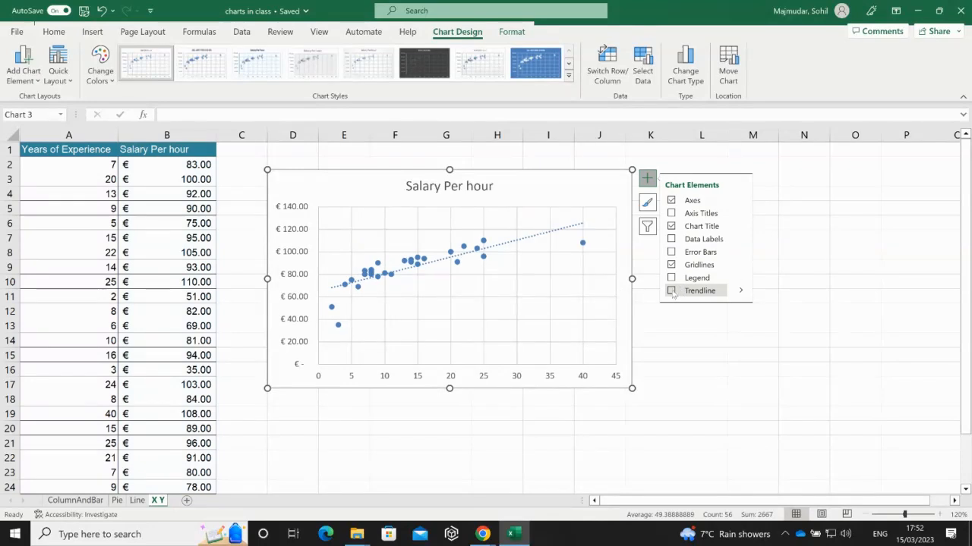
left_click(671, 291)
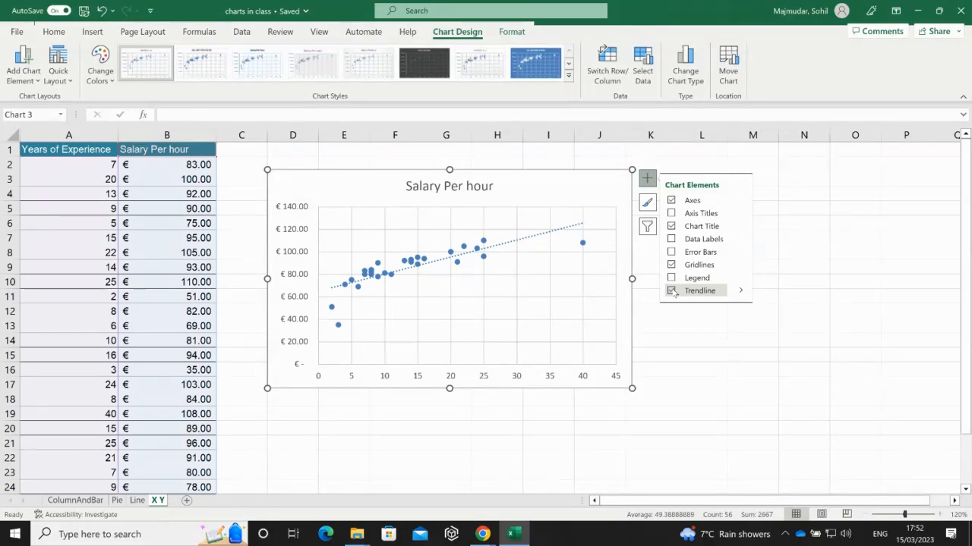
left_click(740, 292)
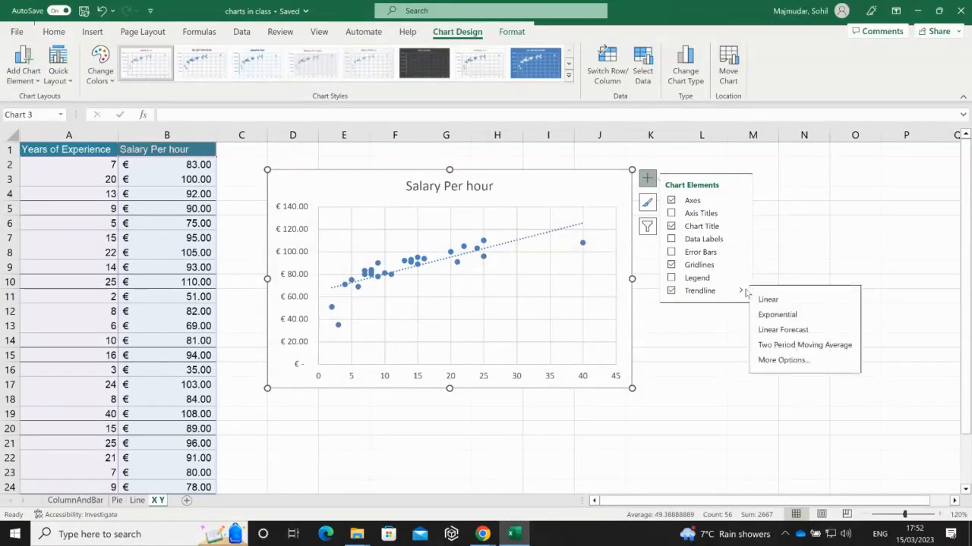
left_click(782, 361)
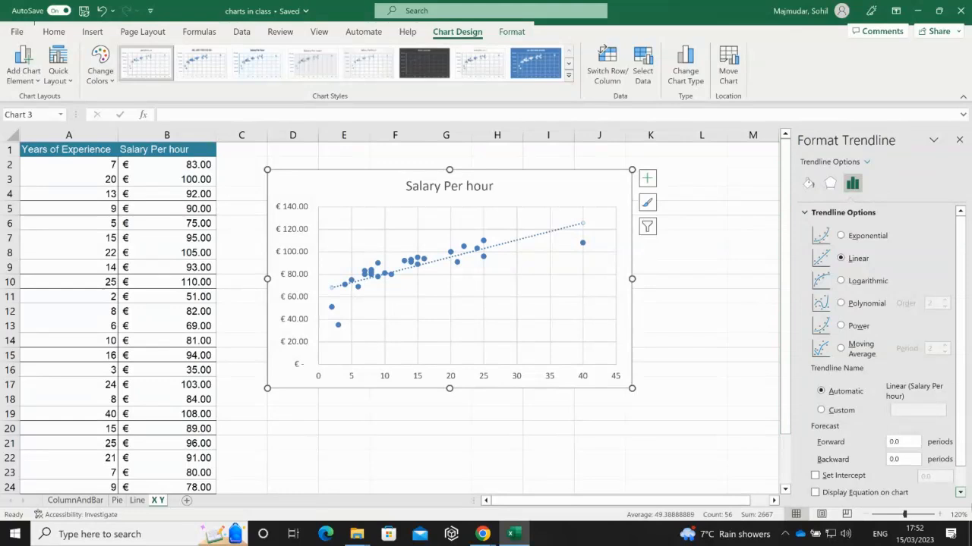
left_click(960, 491)
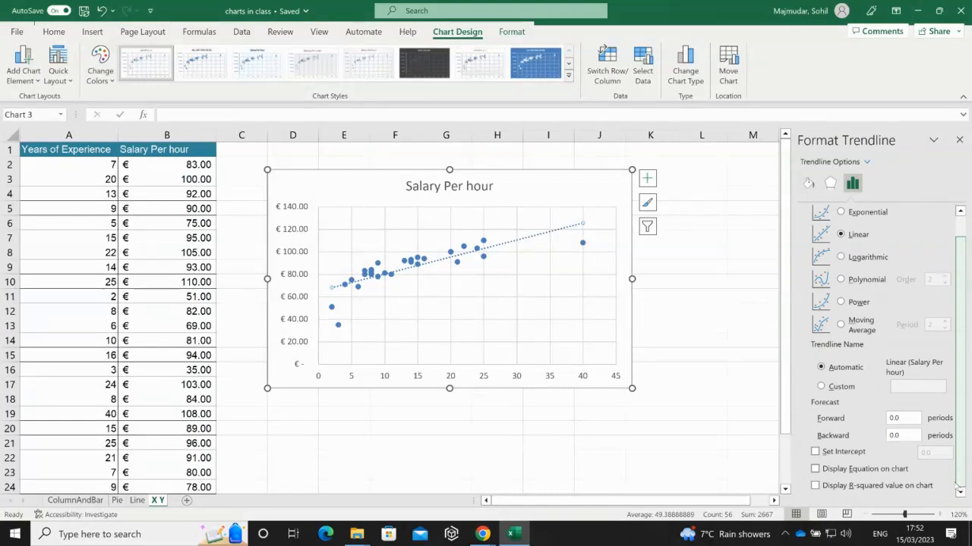
left_click(815, 469)
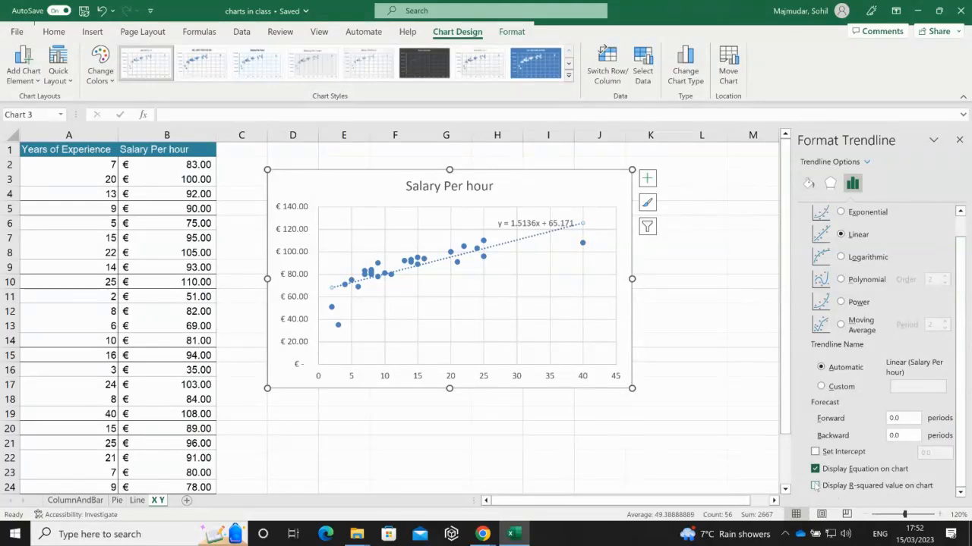
left_click(815, 485)
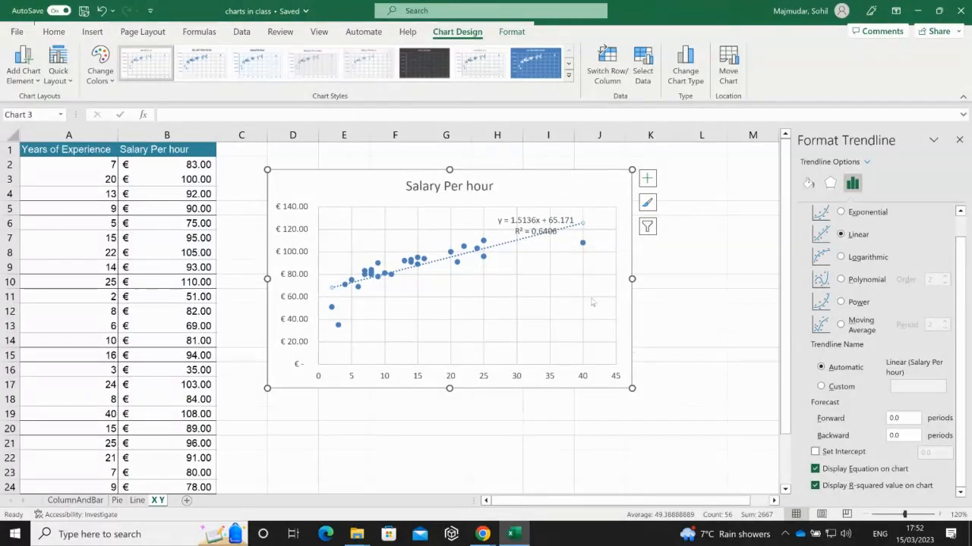
- Move the trendline equation label off the plotted data to beside the chart title and close the label formatting
left_click(537, 230)
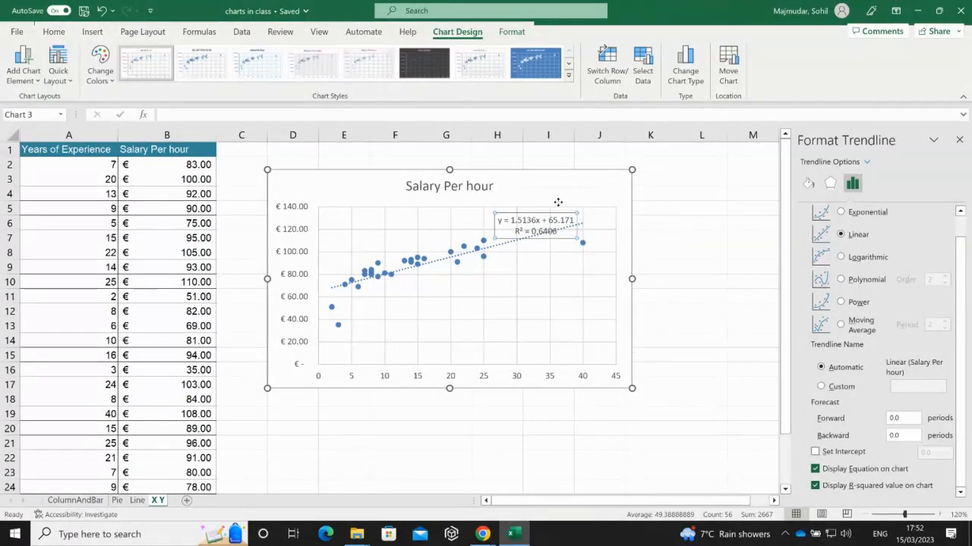
left_click_drag(555, 191, 555, 191)
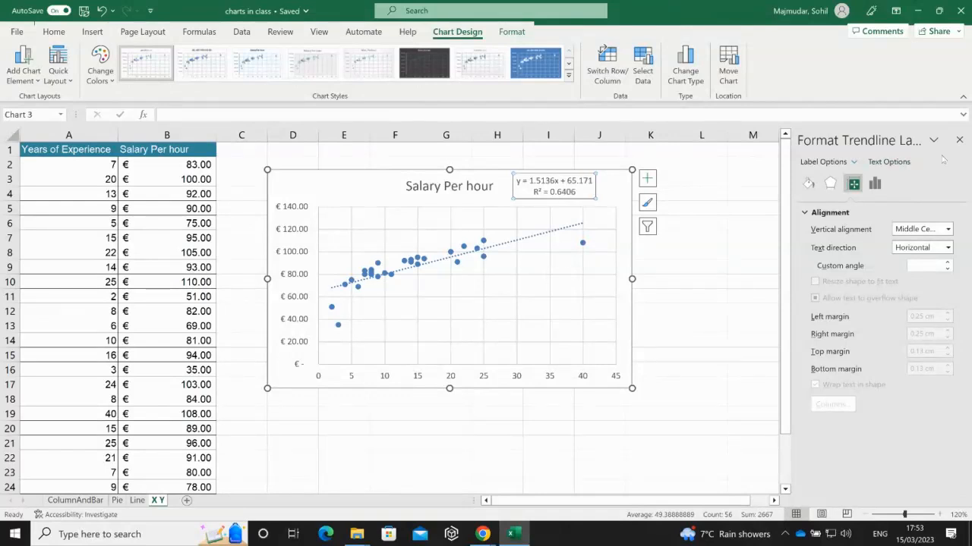
left_click(958, 139)
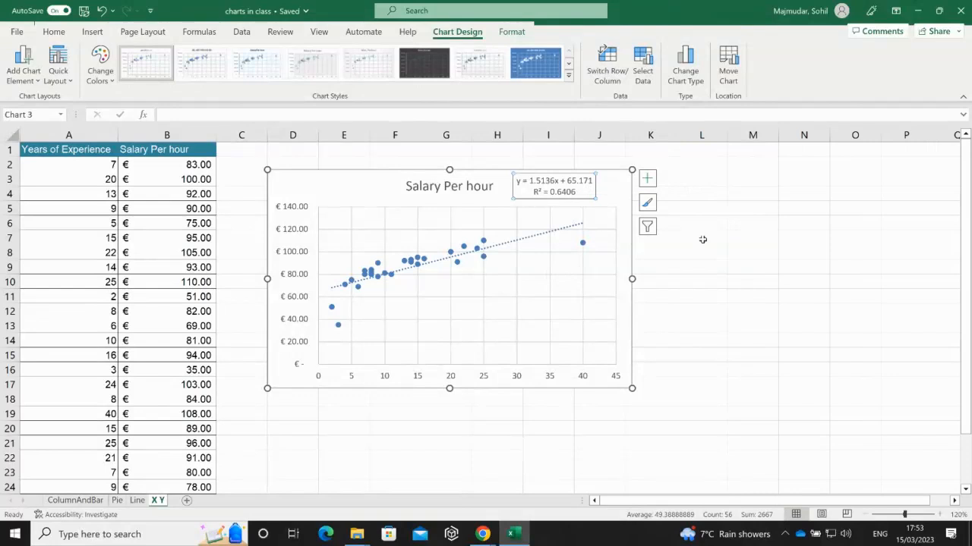
- Undo the label move, the equation and R-squared display, and the trendline on the scatter chart
key("ctrl+z")
key("ctrl+z")
key("ctrl+z")
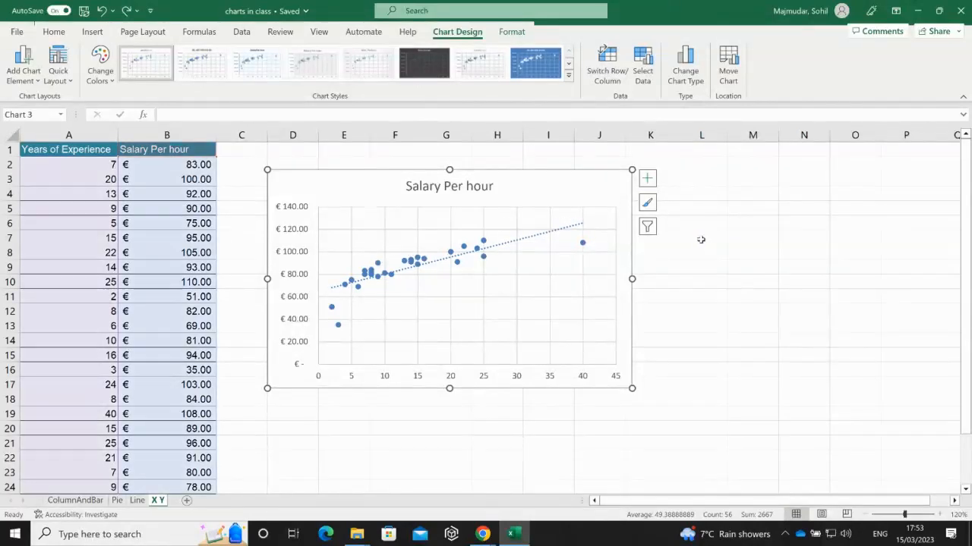
key("ctrl+z")
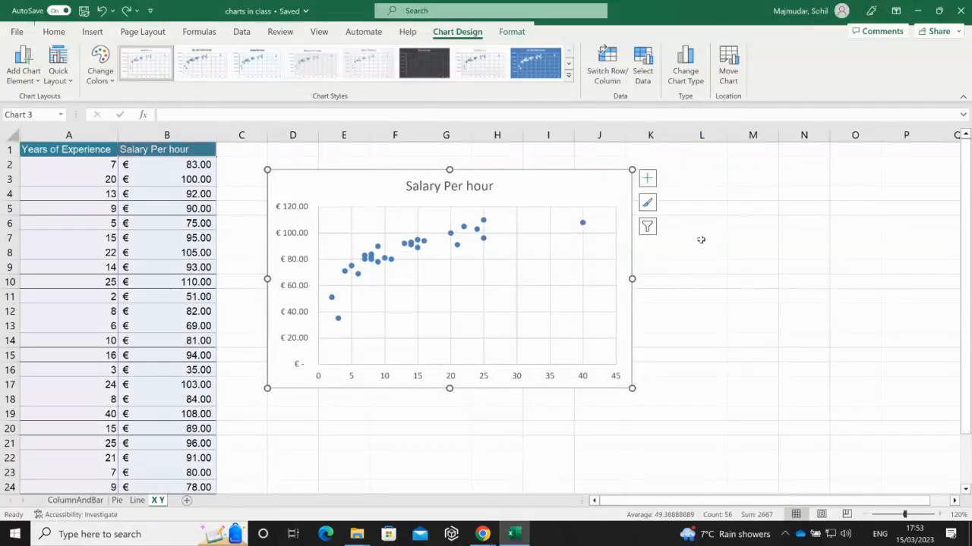
- Add a linear trendline to the salary scatter chart again and open its detailed formatting options
left_click(646, 179)
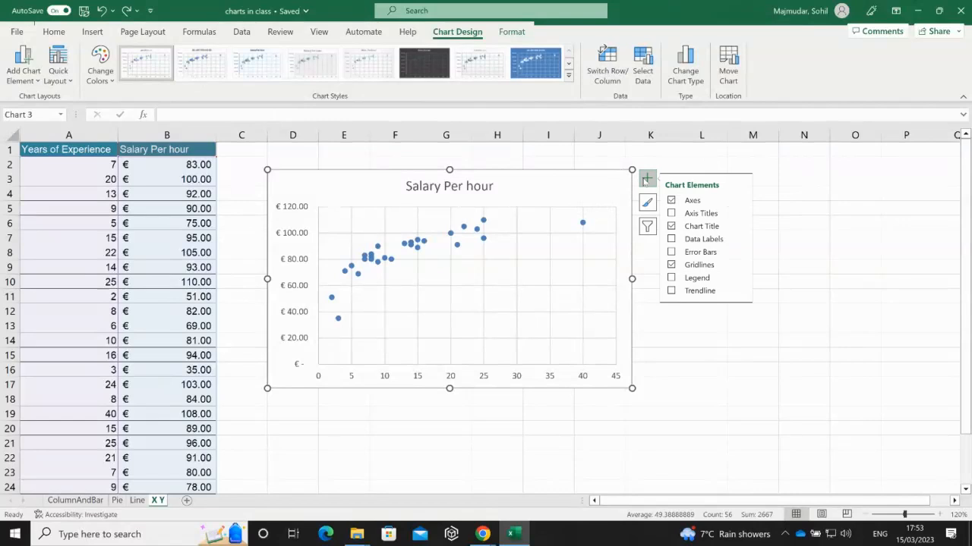
left_click(672, 292)
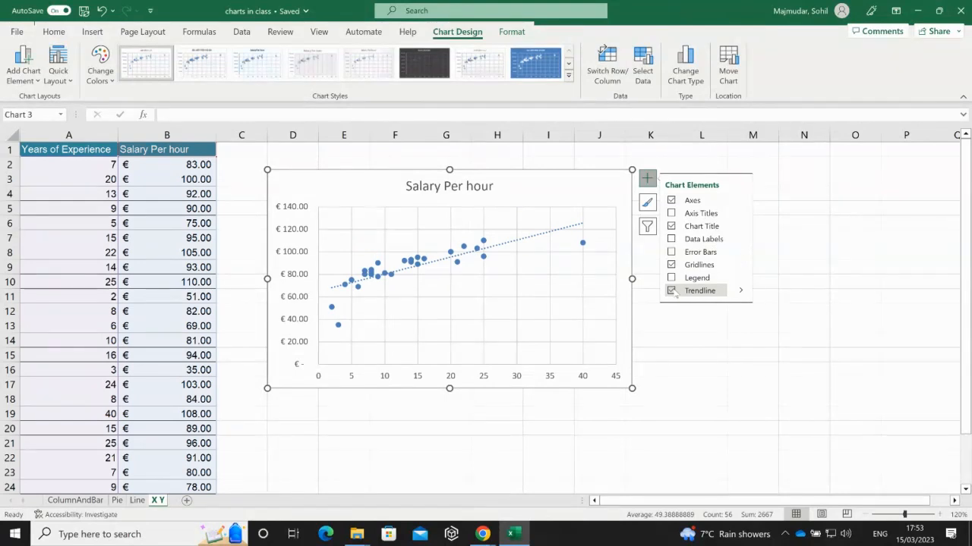
left_click(742, 292)
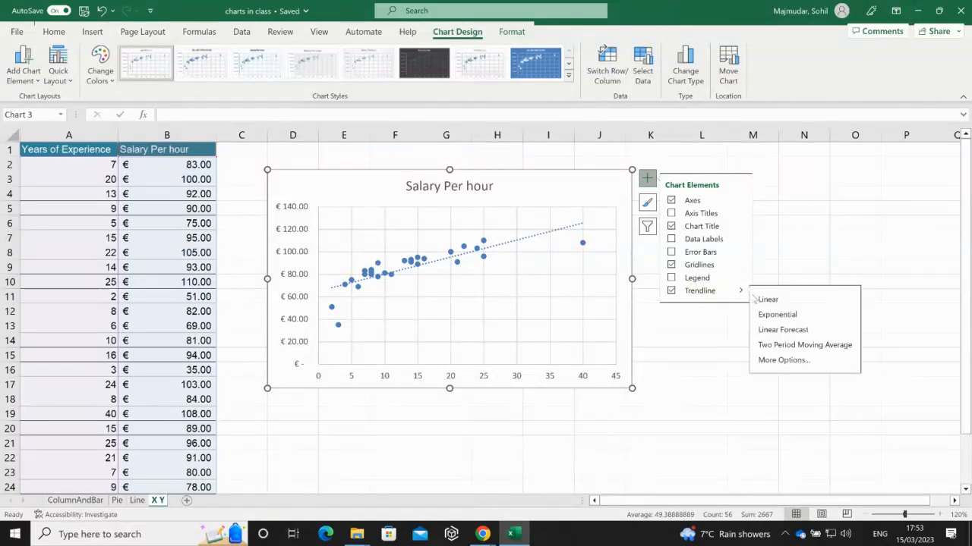
left_click(782, 361)
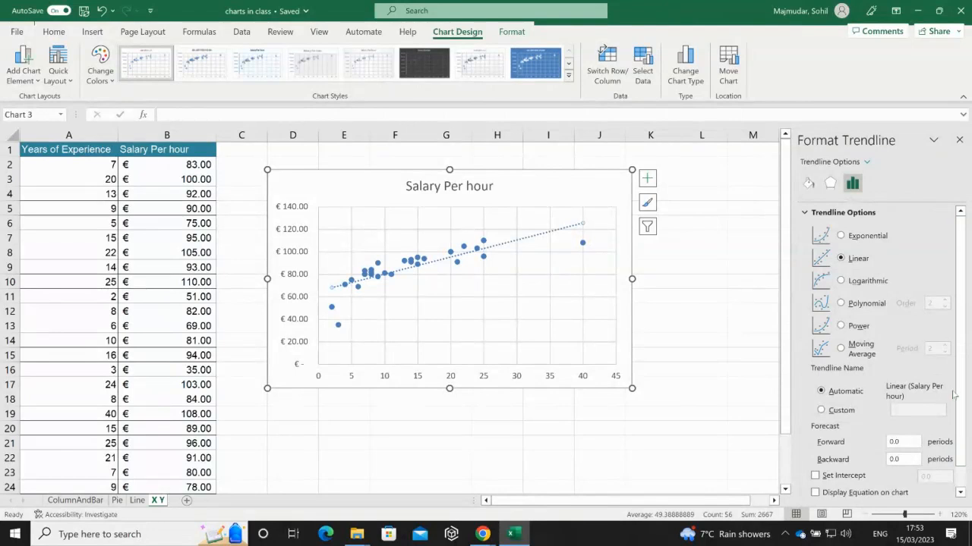
- Display the trendline's equation and R-squared value on the chart and move their label off the plot to beside the chart title
scroll(961, 482, "down", 1)
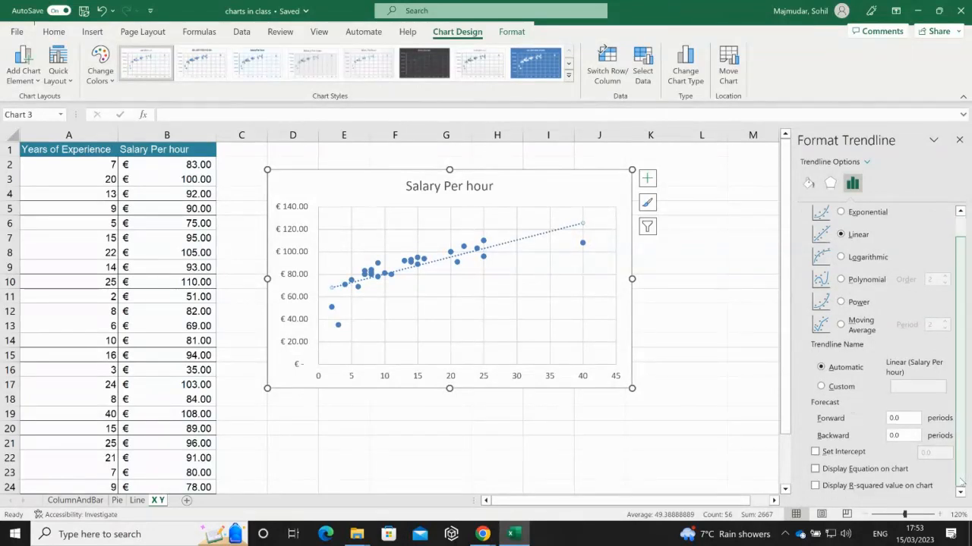
left_click(815, 469)
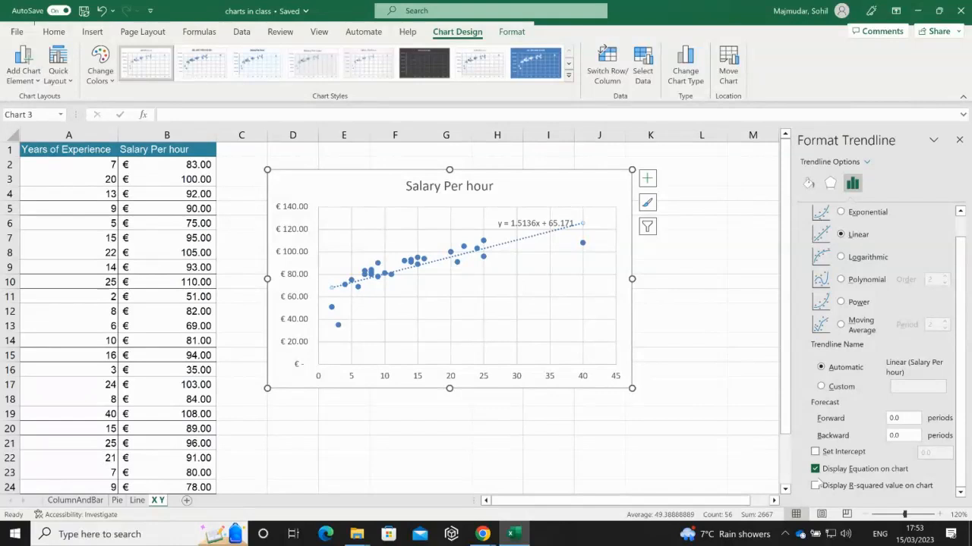
left_click(815, 486)
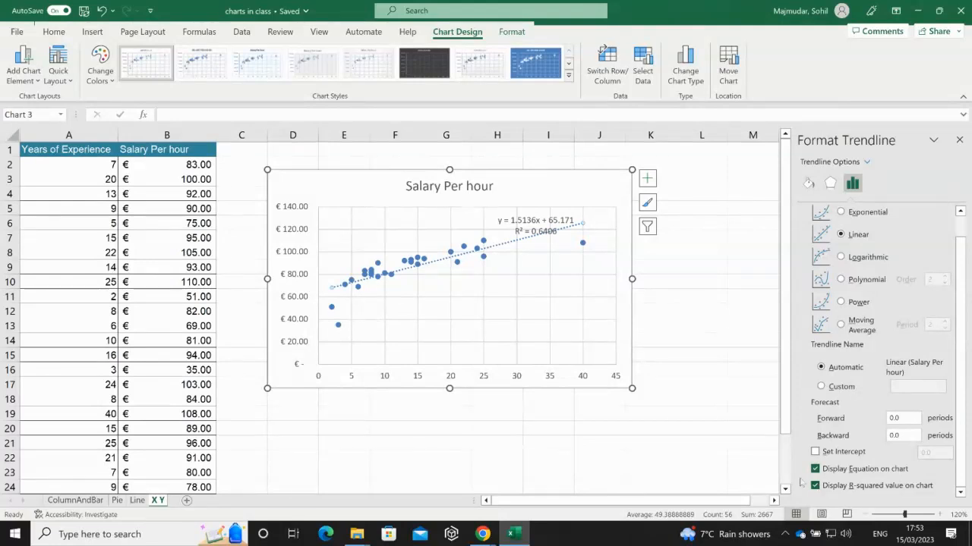
left_click(534, 229)
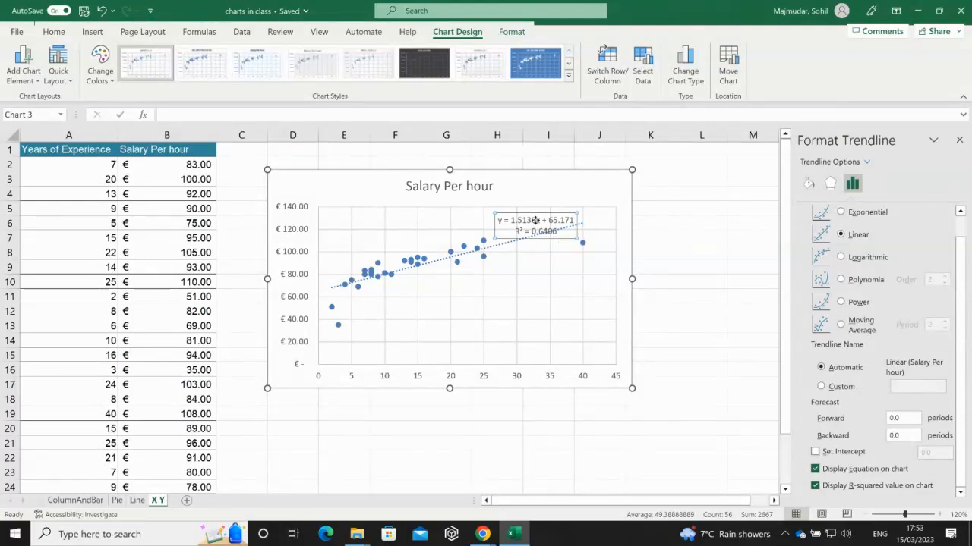
left_click_drag(551, 191, 551, 192)
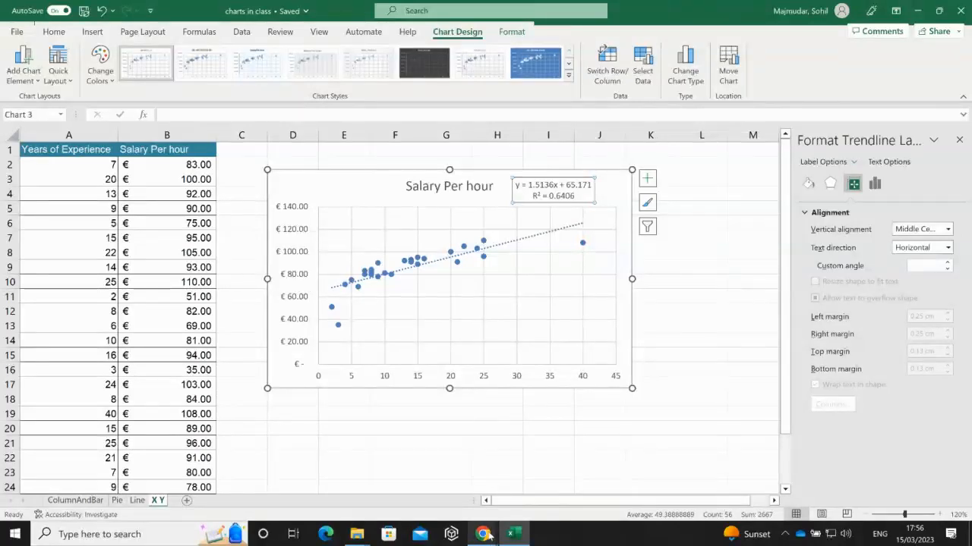
- Switch to the Foundations of Computer Applications Collaborate session in Chrome and open its session menu
mouse_move(490, 536)
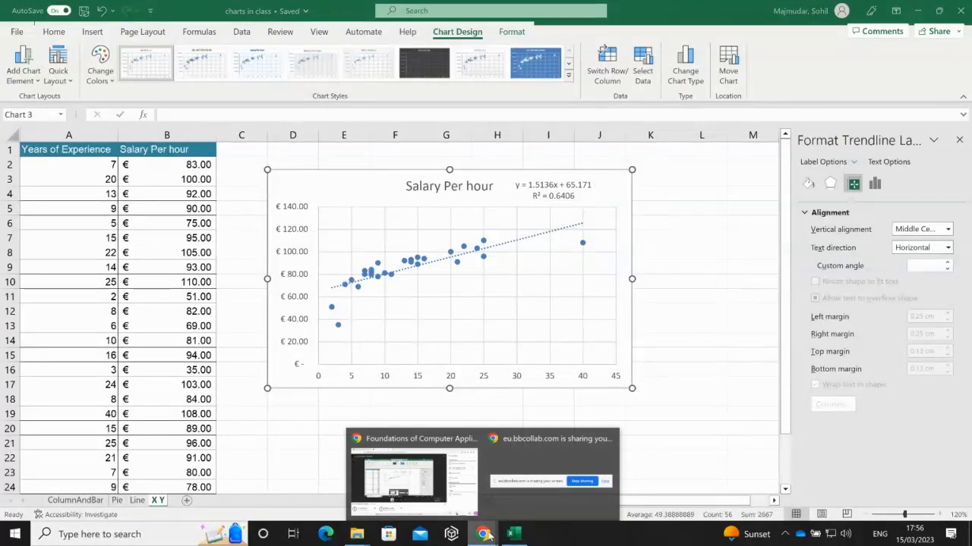
left_click(438, 490)
left_click(20, 65)
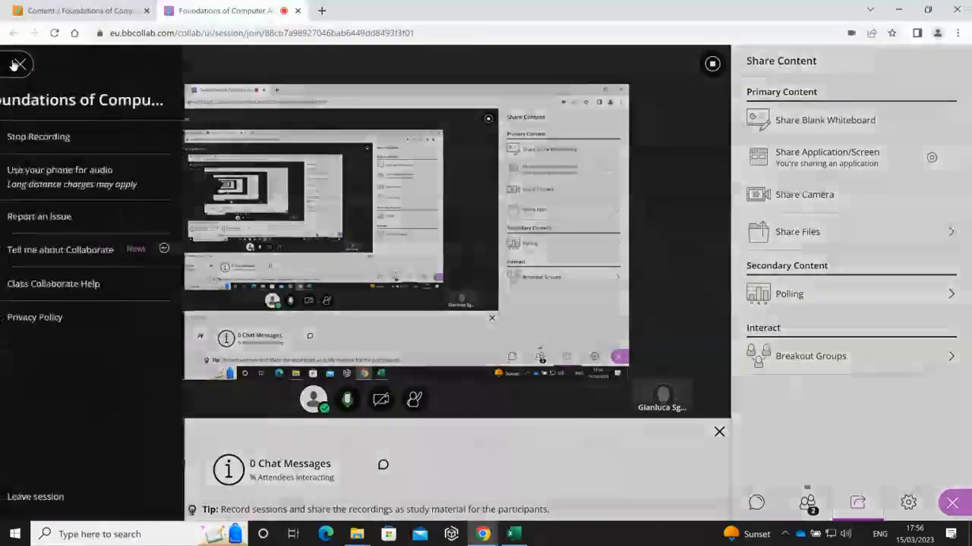